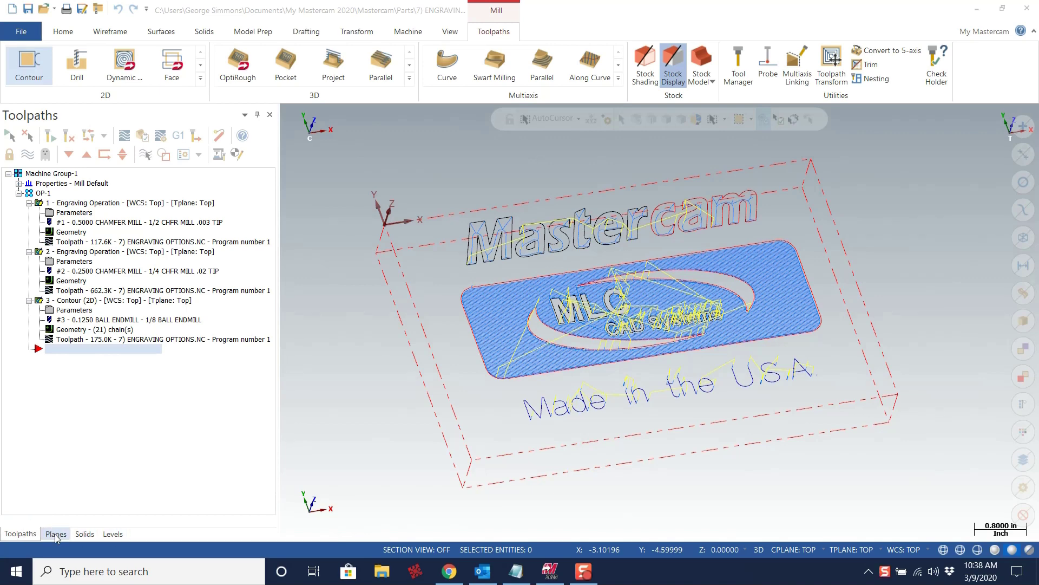
- Close the Levels, Solids and Planes managers so only Toolpaths stays docked on the left
{"action": "left_click", "coordinate": [55, 535]}
{"action": "left_click", "coordinate": [82, 534]}
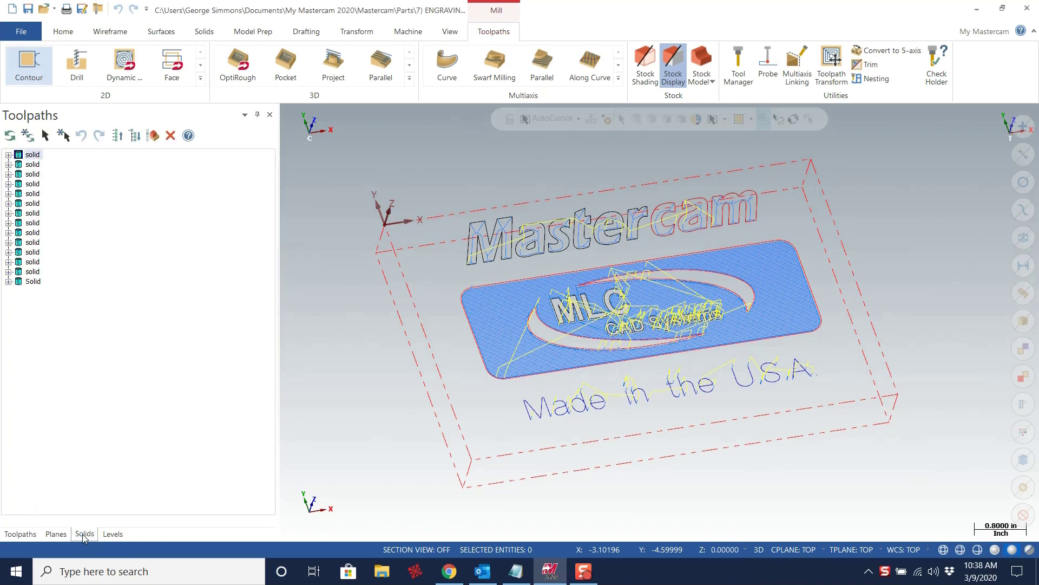
{"action": "left_click", "coordinate": [110, 535]}
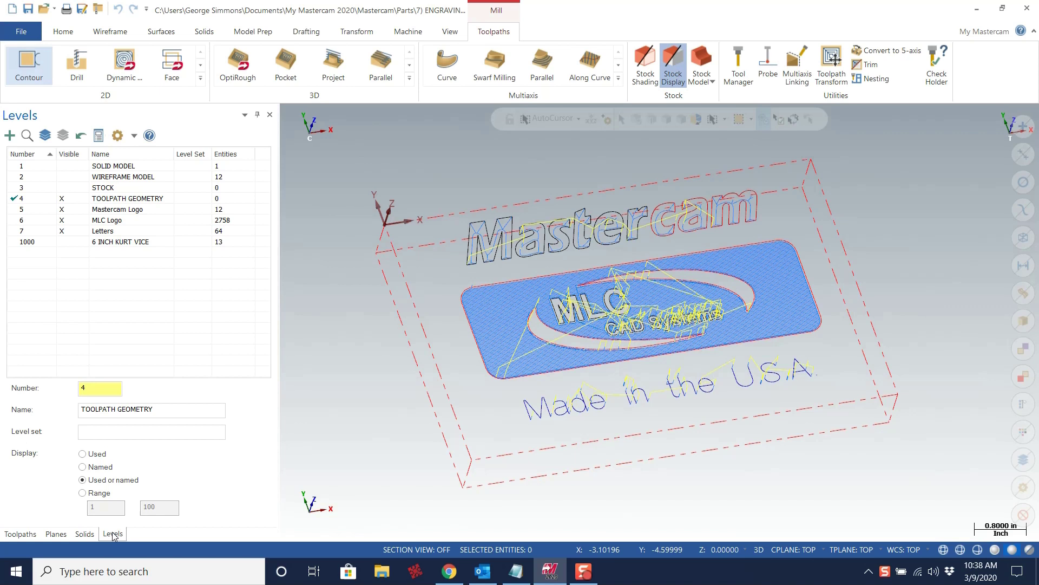
{"action": "left_click", "coordinate": [270, 115]}
{"action": "left_click", "coordinate": [270, 115]}
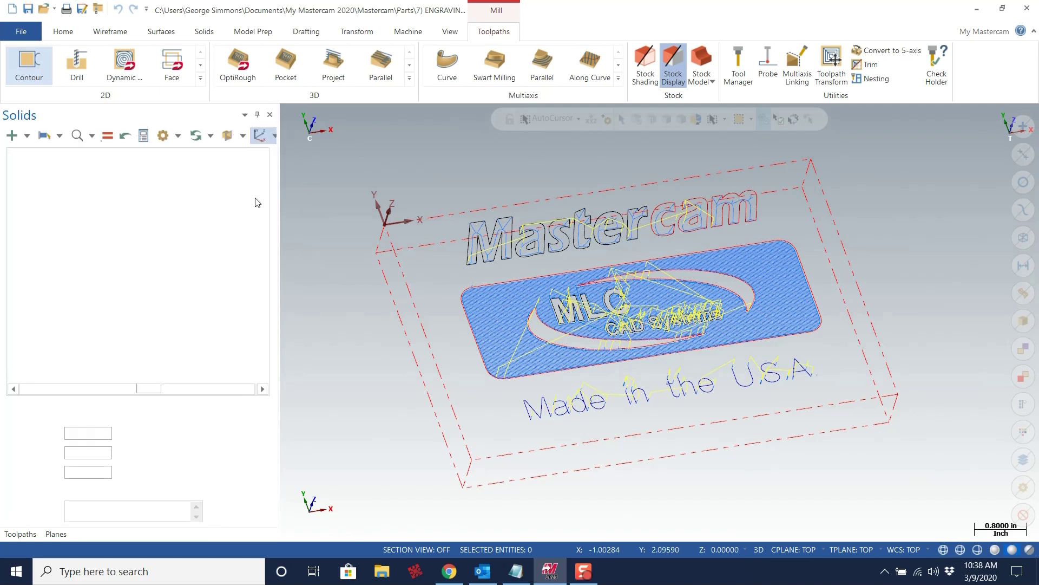
{"action": "left_click", "coordinate": [269, 115]}
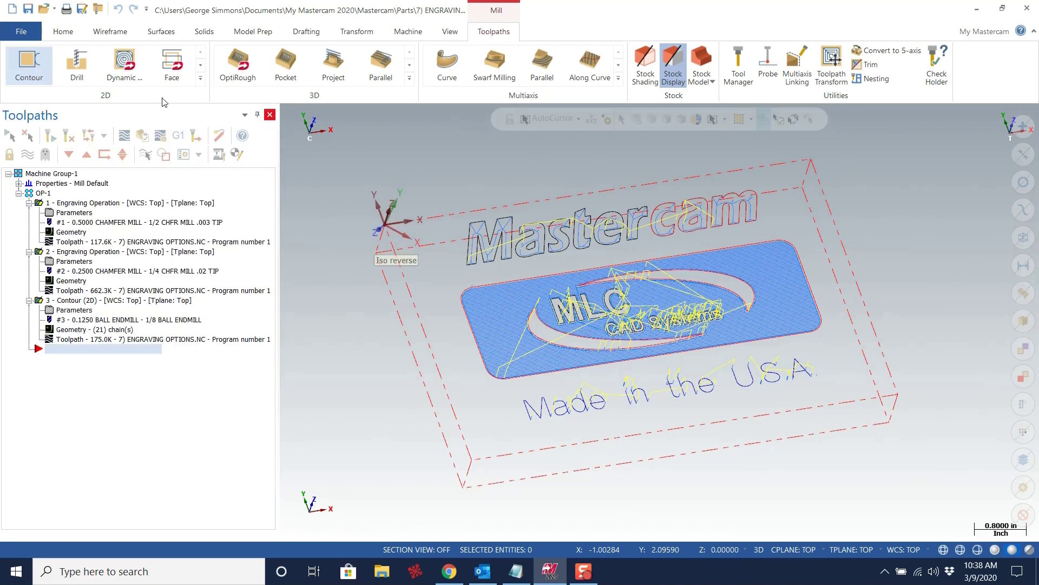
{"action": "double_click", "coordinate": [139, 119]}
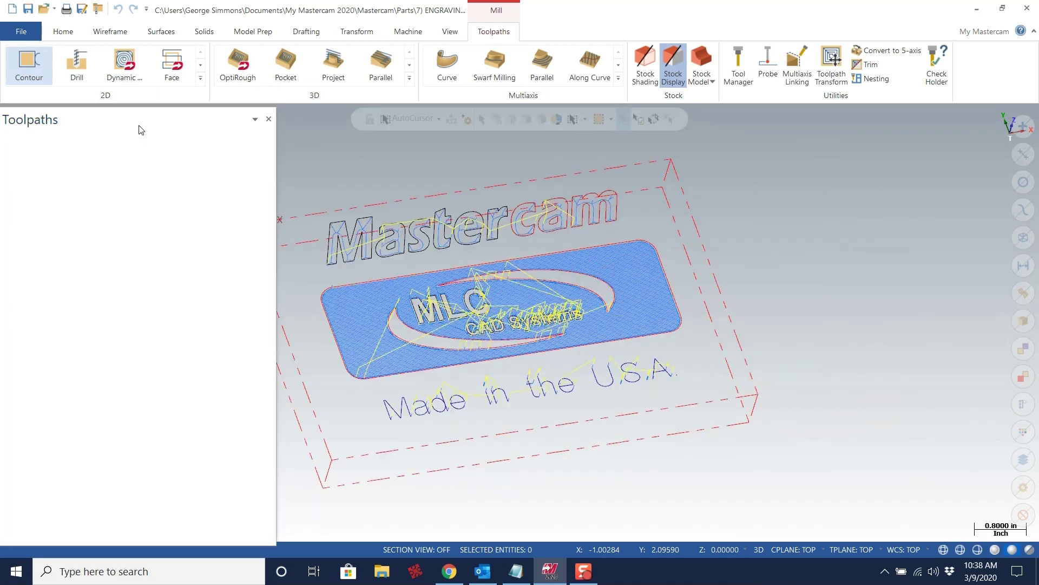
{"action": "left_click_drag", "start_coordinate": [158, 153], "coordinate": [260, 178]}
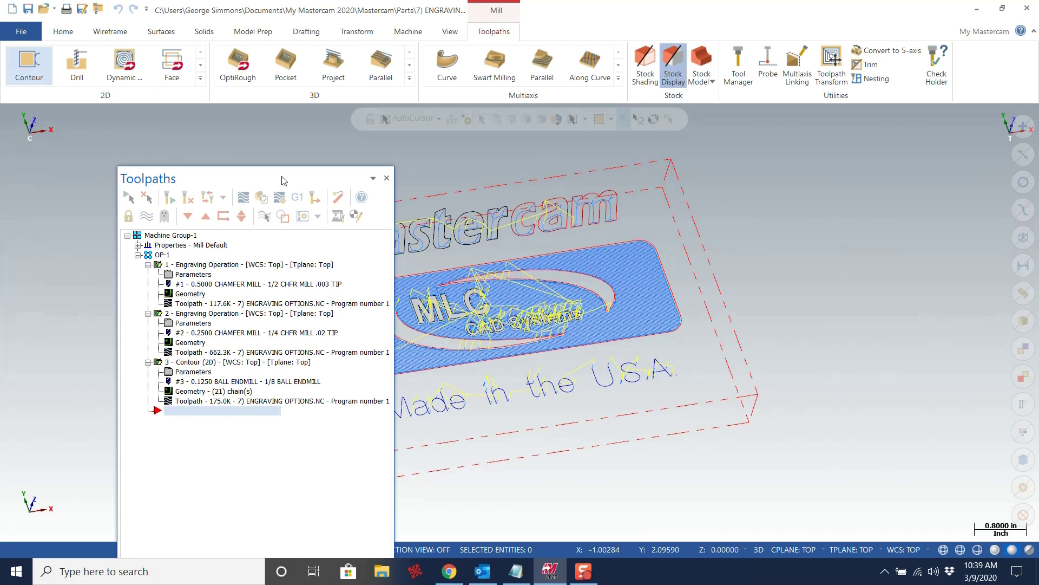
{"action": "left_click_drag", "start_coordinate": [283, 177], "coordinate": [138, 116]}
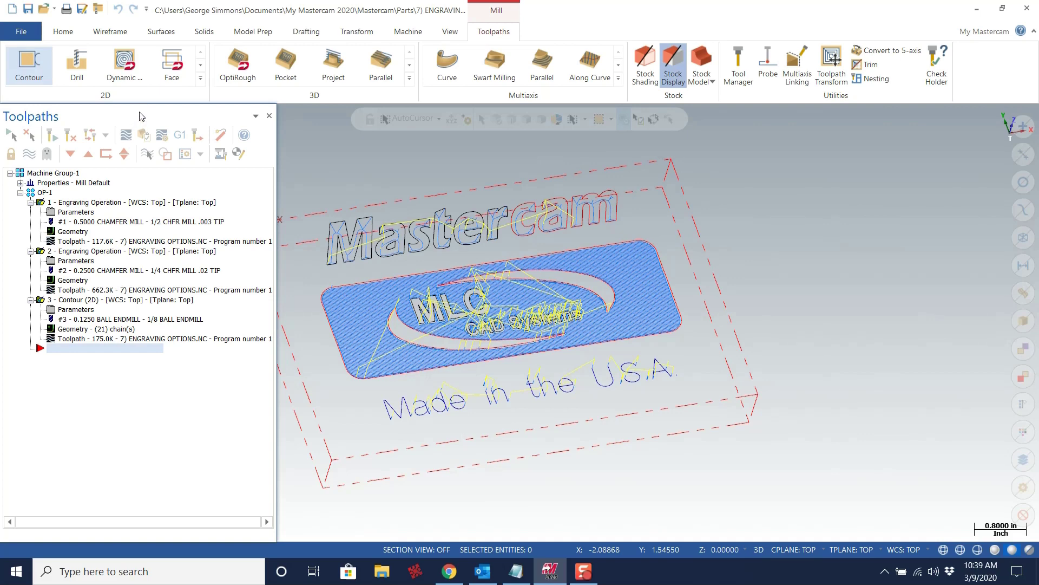
{"action": "key", "text": "ctrl"}
{"action": "left_click_drag", "start_coordinate": [130, 115], "coordinate": [24, 320]}
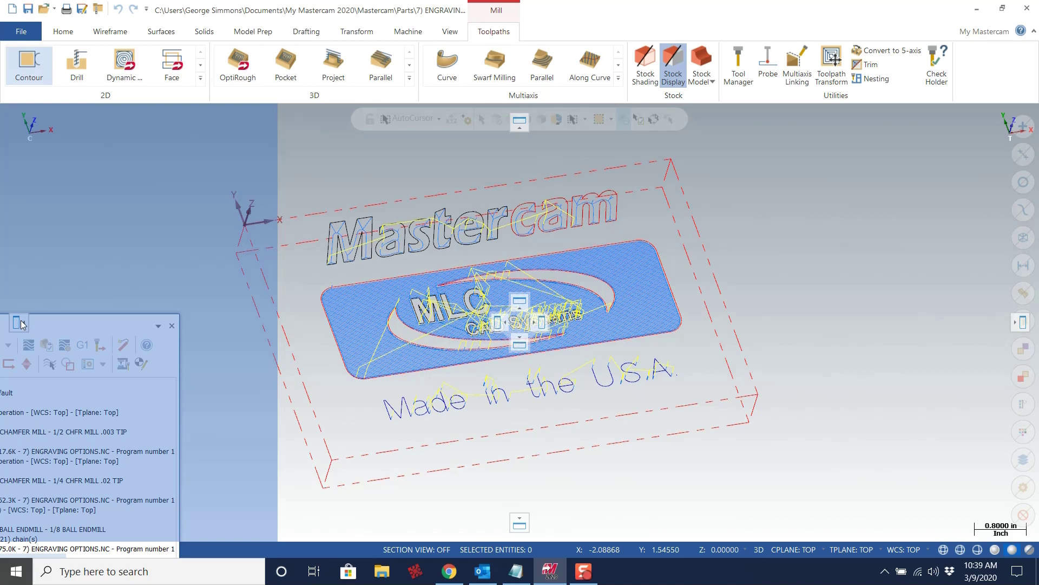
{"action": "left_click_drag", "start_coordinate": [21, 324], "coordinate": [22, 324]}
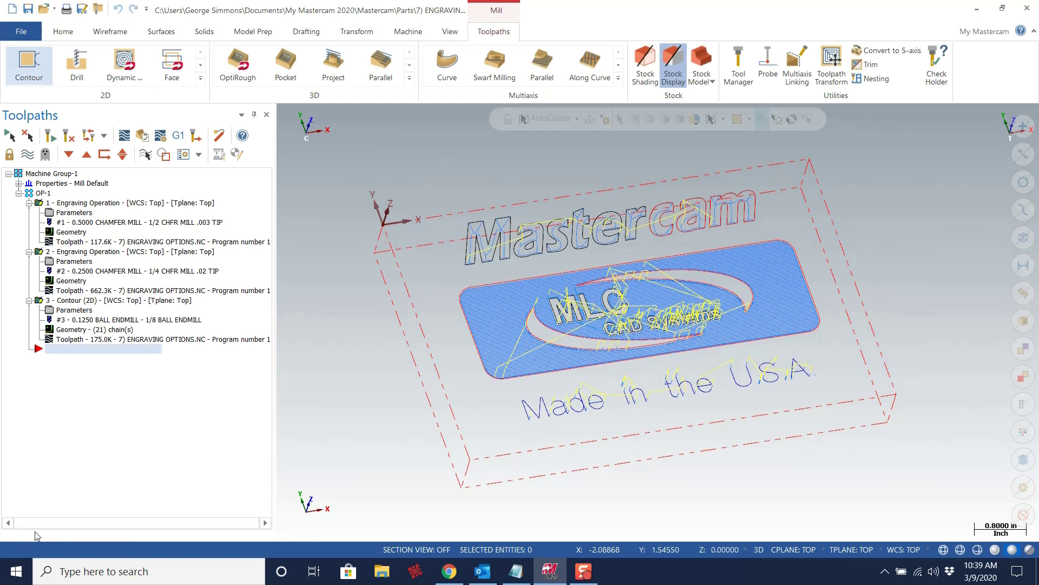
- Reopen the Solids manager from View > Managers and float it on the right of the screen
{"action": "left_click", "coordinate": [450, 32]}
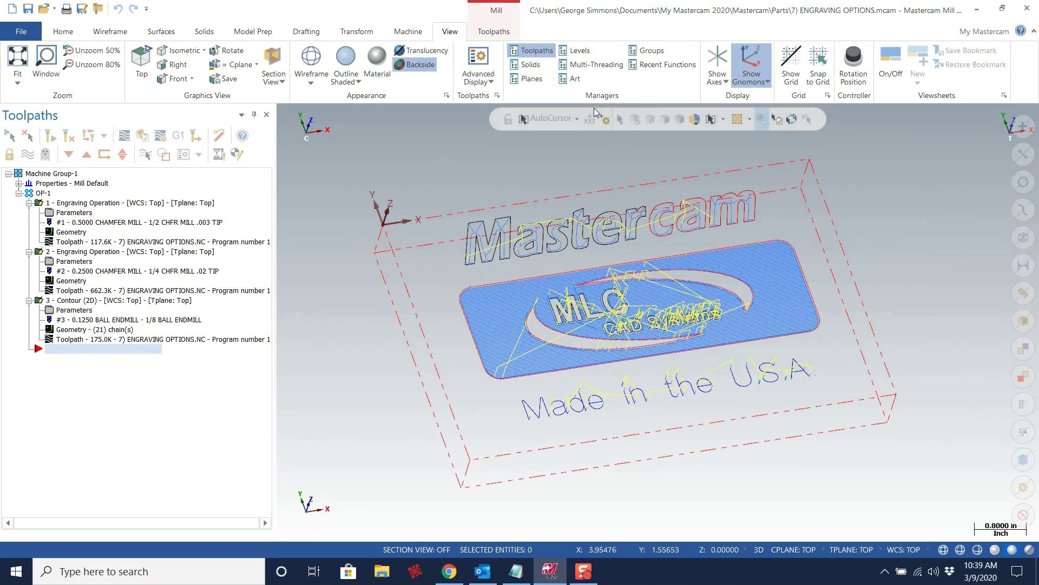
{"action": "left_click", "coordinate": [530, 65]}
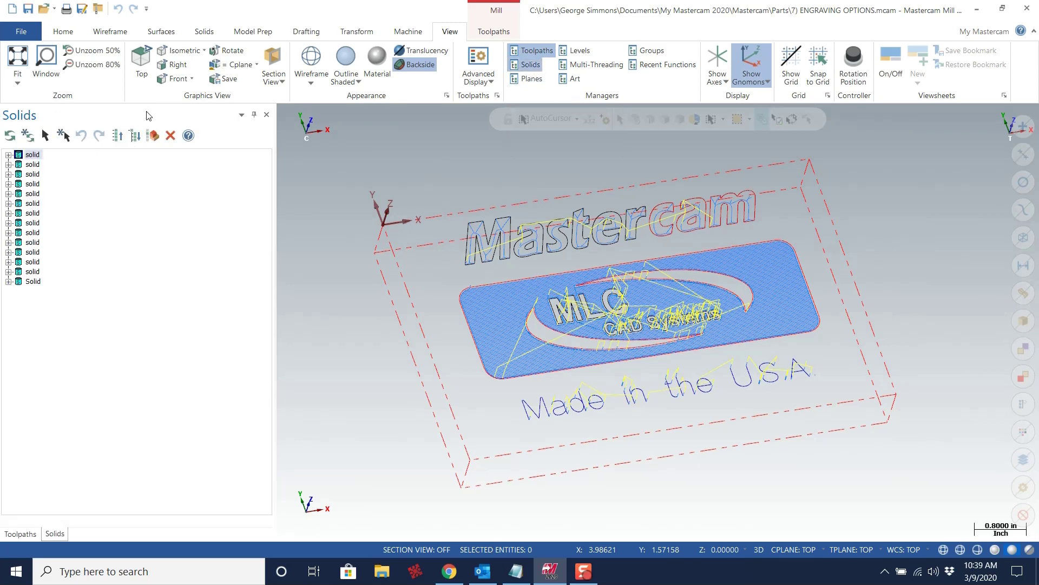
{"action": "left_click_drag", "start_coordinate": [156, 119], "coordinate": [153, 123]}
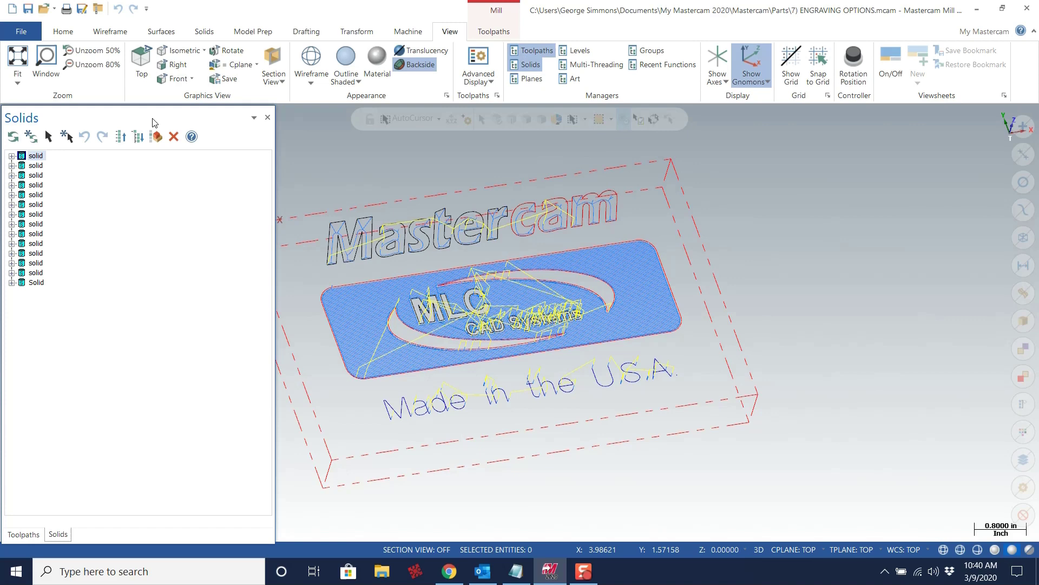
{"action": "right_click", "coordinate": [156, 121]}
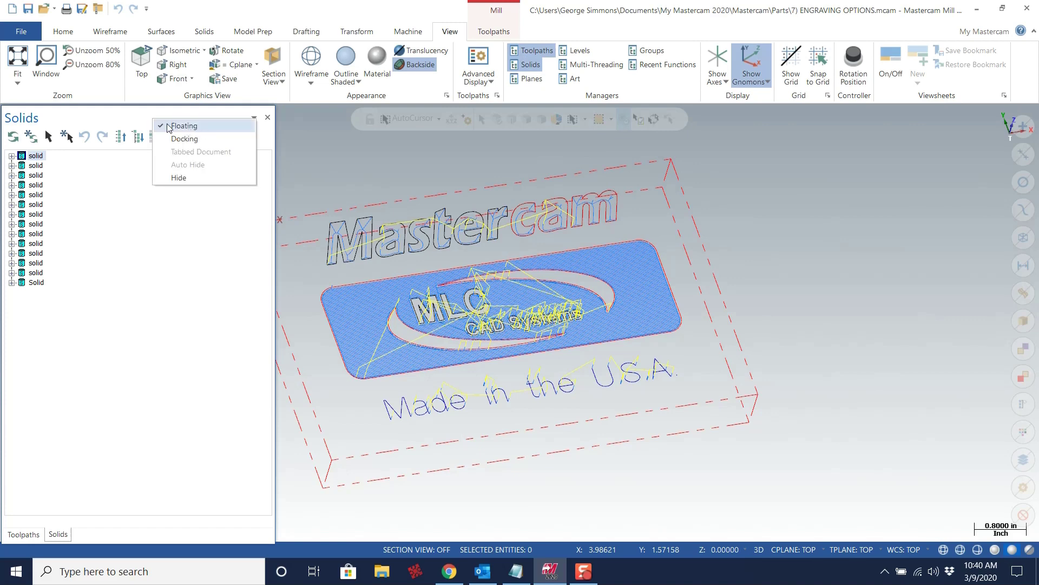
{"action": "left_click", "coordinate": [179, 139]}
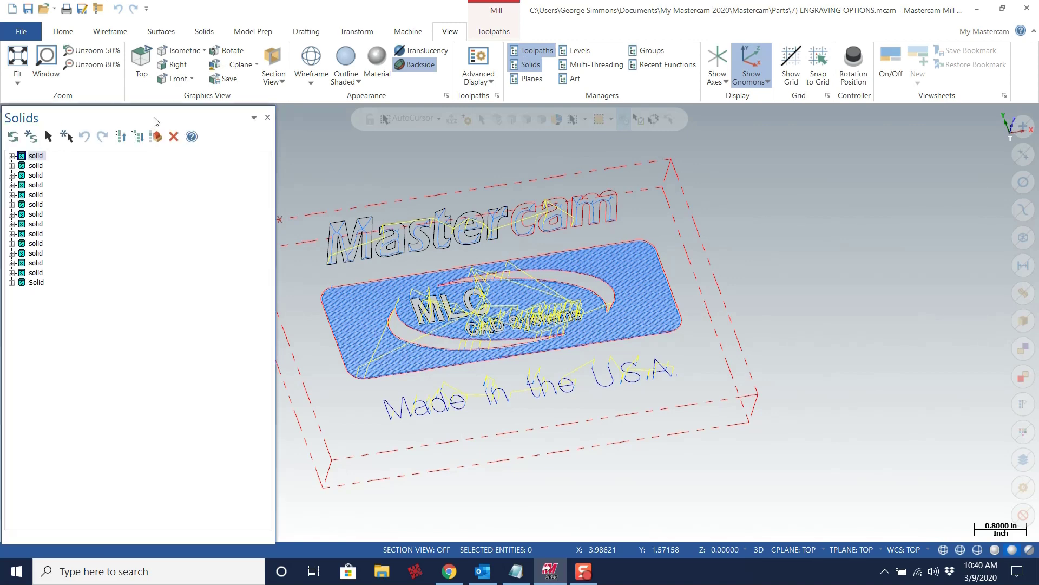
{"action": "left_click_drag", "start_coordinate": [160, 122], "coordinate": [758, 179]}
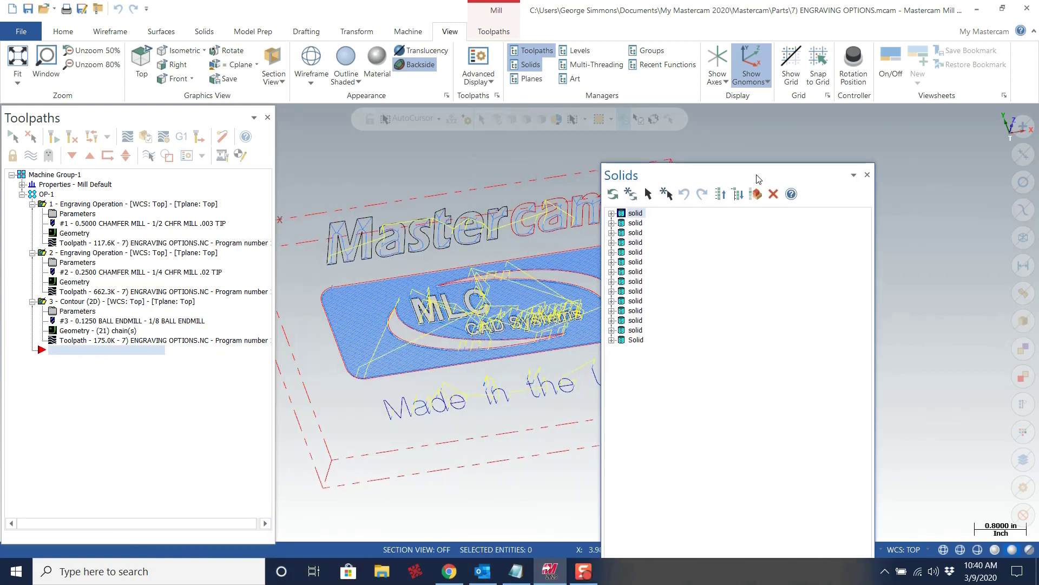
- Reopen the Planes manager as a floating window placed in the centre of the screen
{"action": "left_click", "coordinate": [531, 80]}
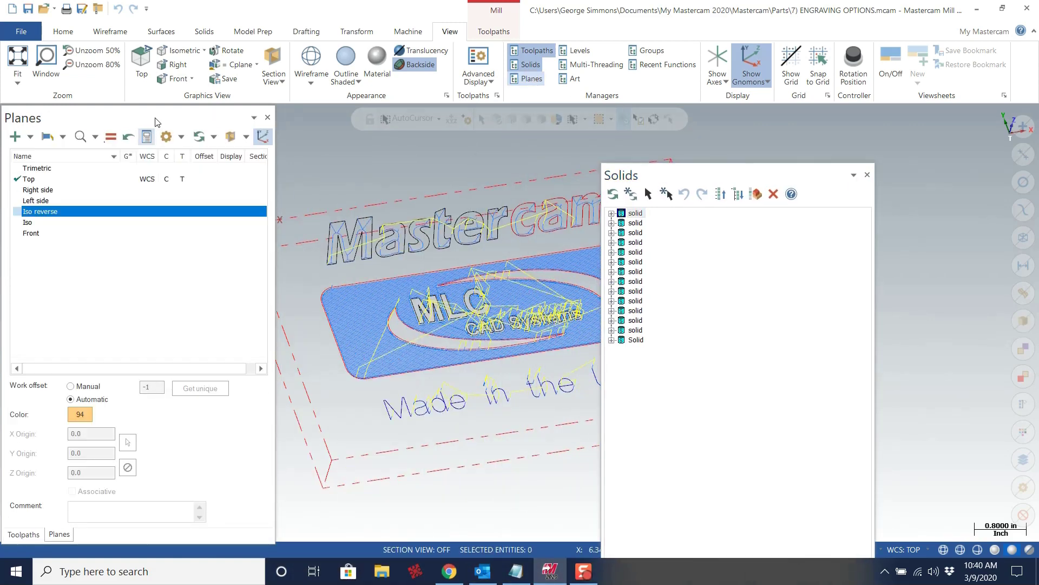
{"action": "right_click", "coordinate": [161, 119]}
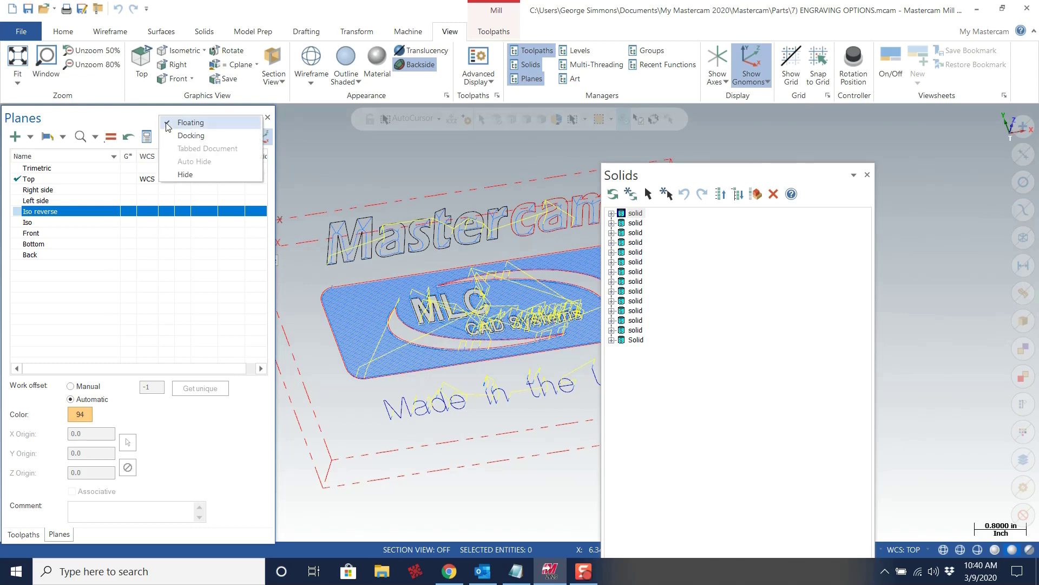
{"action": "left_click", "coordinate": [167, 124]}
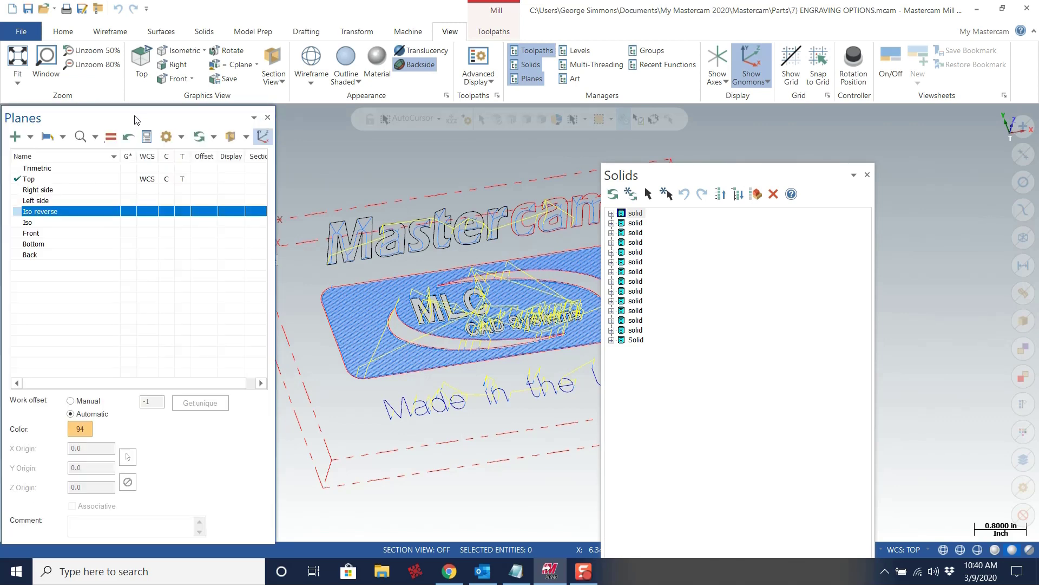
{"action": "left_click_drag", "start_coordinate": [135, 120], "coordinate": [443, 180]}
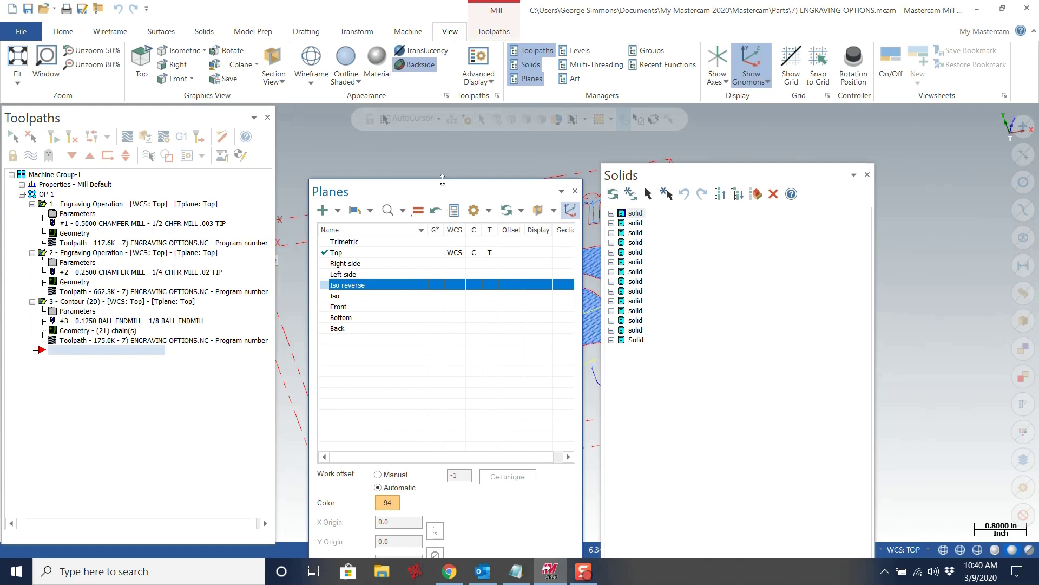
- Open the Levels manager, set it to Floating, and move it to the right side
{"action": "left_click", "coordinate": [577, 51]}
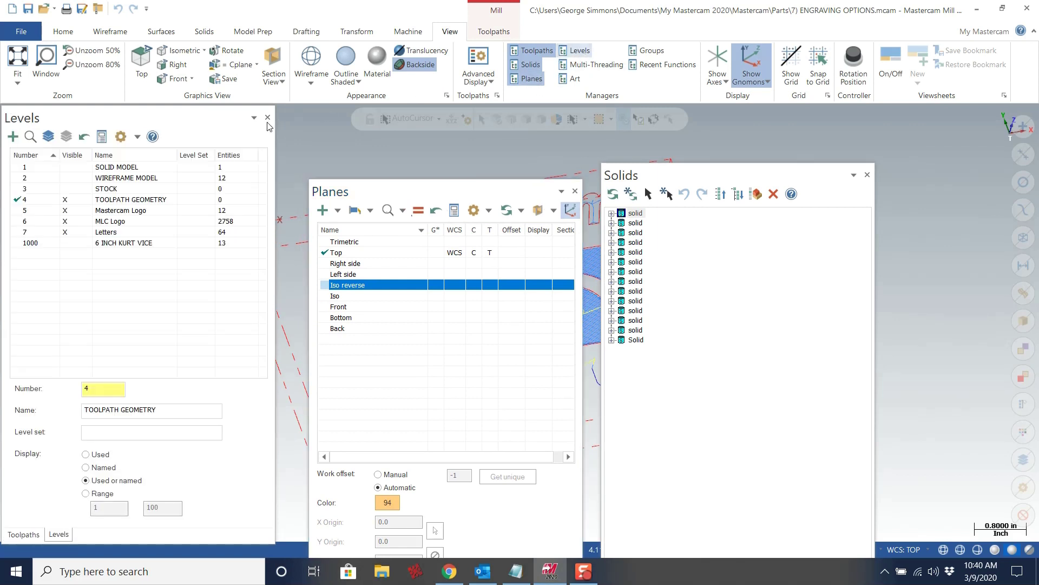
{"action": "left_click", "coordinate": [157, 368]}
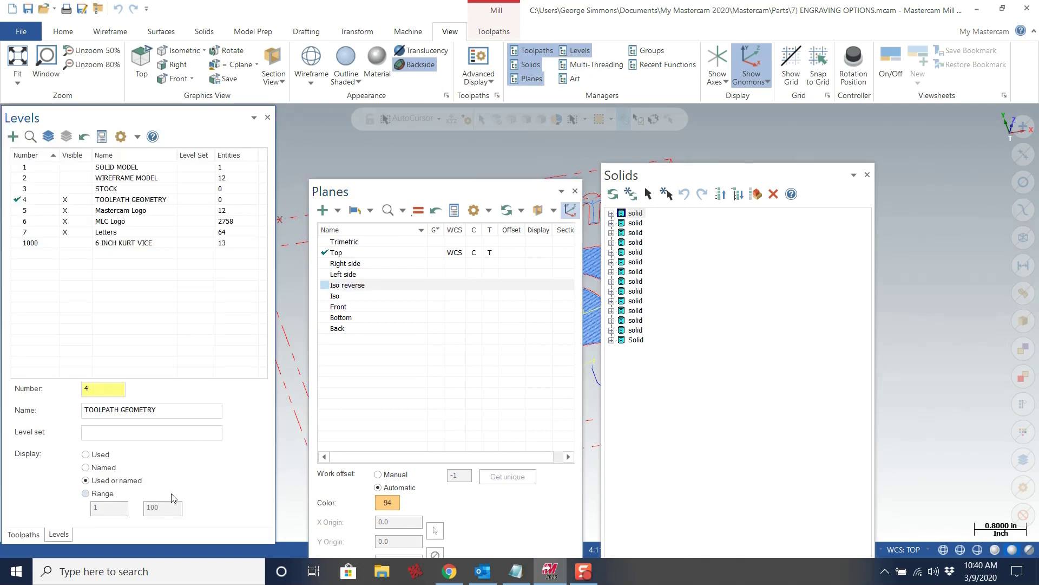
{"action": "right_click", "coordinate": [156, 118]}
{"action": "left_click", "coordinate": [173, 121]}
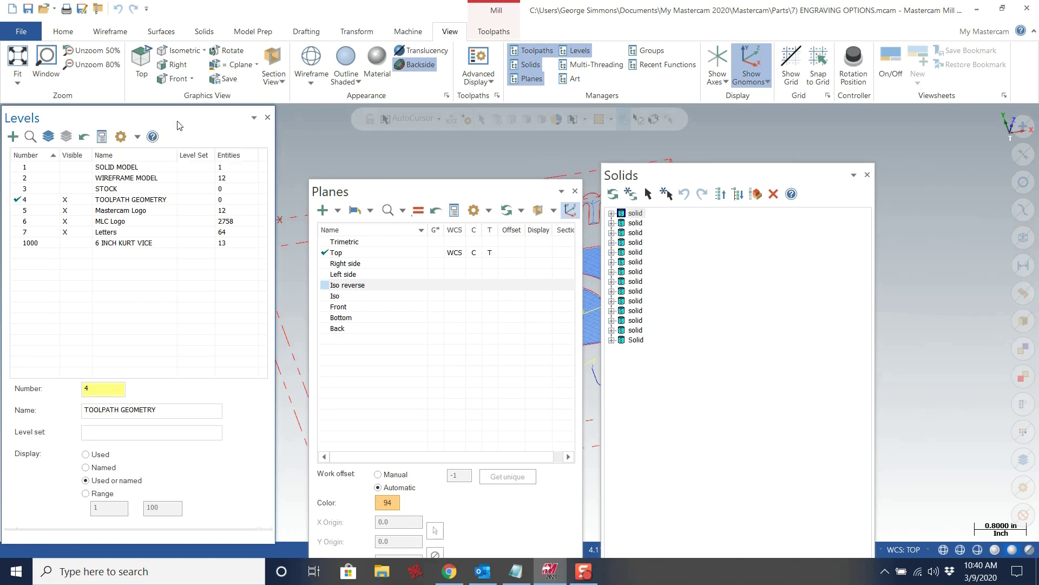
{"action": "left_click_drag", "start_coordinate": [167, 120], "coordinate": [897, 133]}
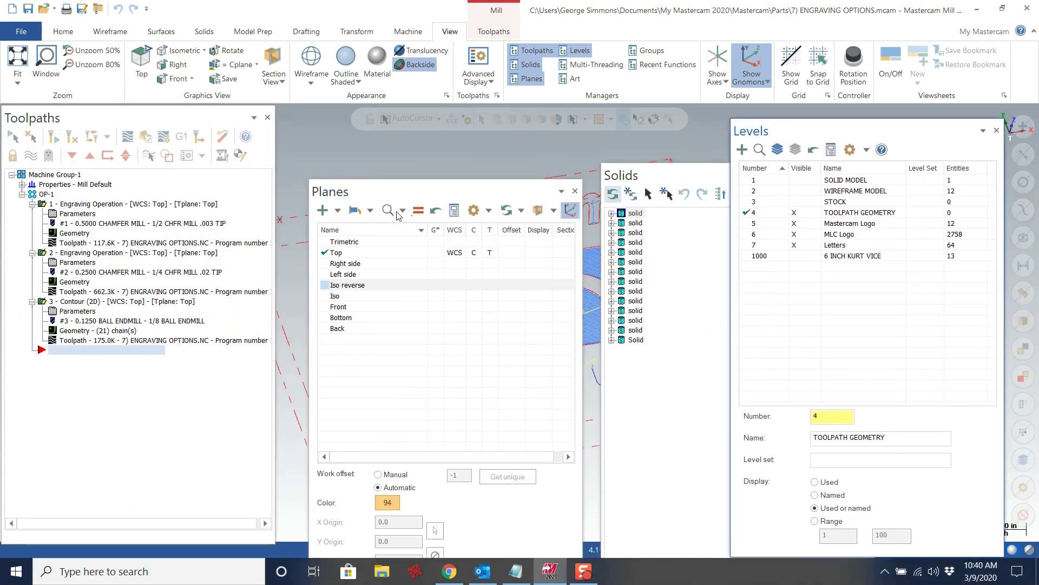
{"action": "left_click_drag", "start_coordinate": [165, 123], "coordinate": [20, 323]}
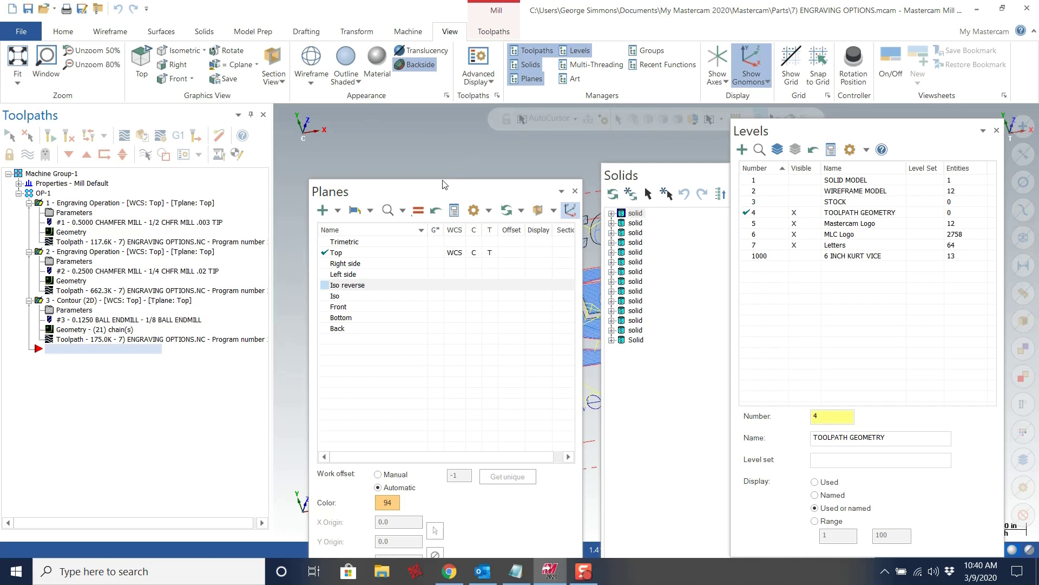
- Stack the Planes and Levels managers as tabs inside the Toolpaths pane on the left
{"action": "left_click_drag", "start_coordinate": [443, 185], "coordinate": [21, 325]}
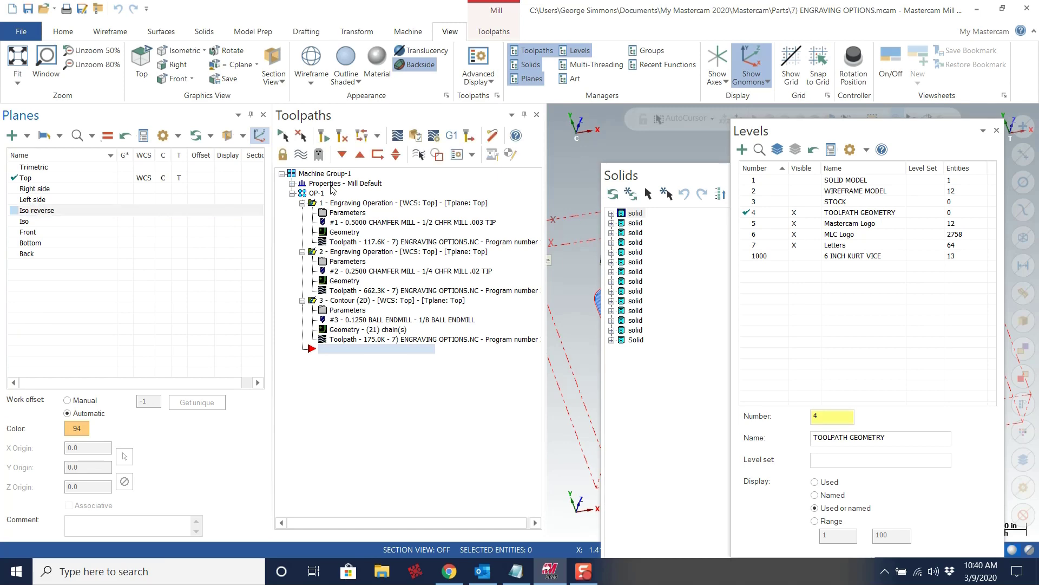
{"action": "left_click_drag", "start_coordinate": [145, 114], "coordinate": [137, 324]}
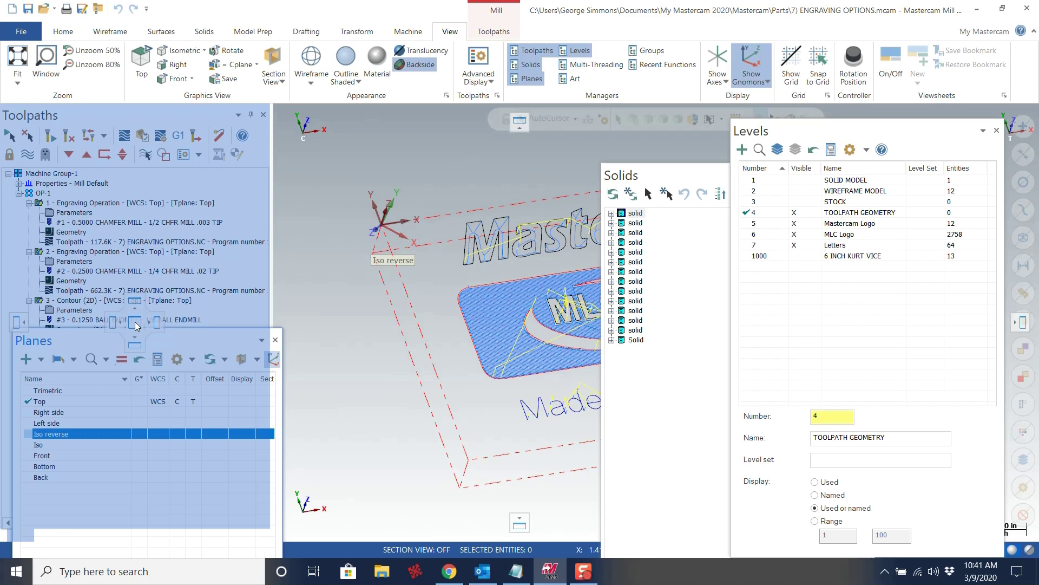
{"action": "left_click_drag", "start_coordinate": [135, 326], "coordinate": [135, 326]}
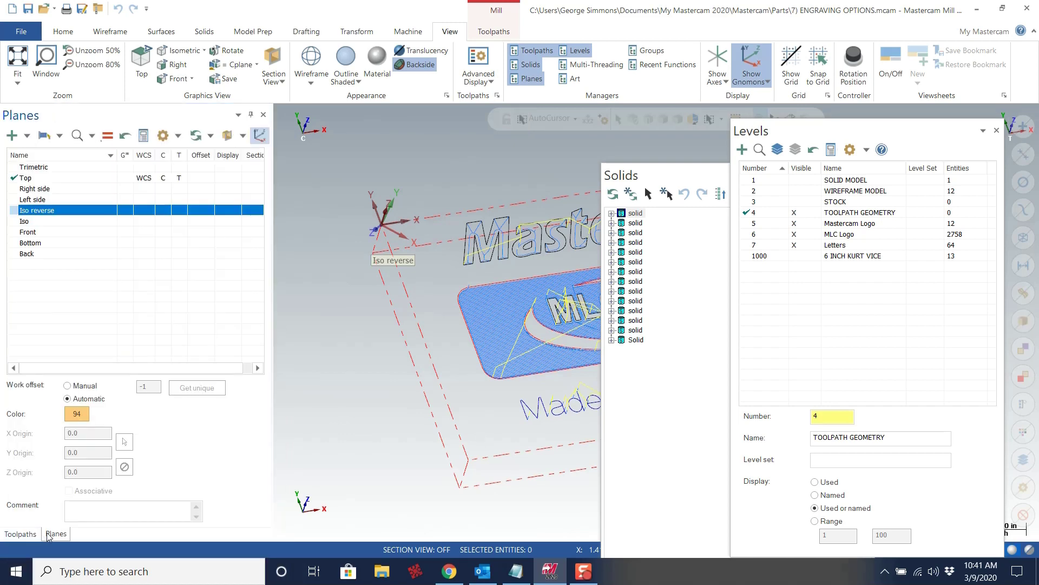
{"action": "left_click_drag", "start_coordinate": [823, 142], "coordinate": [142, 324]}
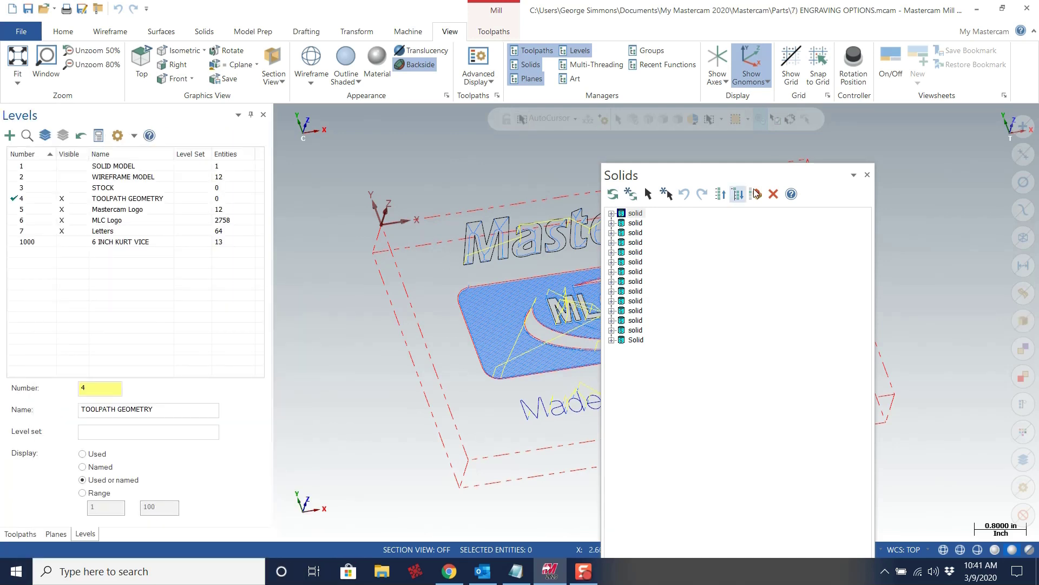
- Dock Solids into the left pane and order the tabs Toolpaths, Levels, Solids, Planes
{"action": "left_click_drag", "start_coordinate": [764, 173], "coordinate": [135, 339]}
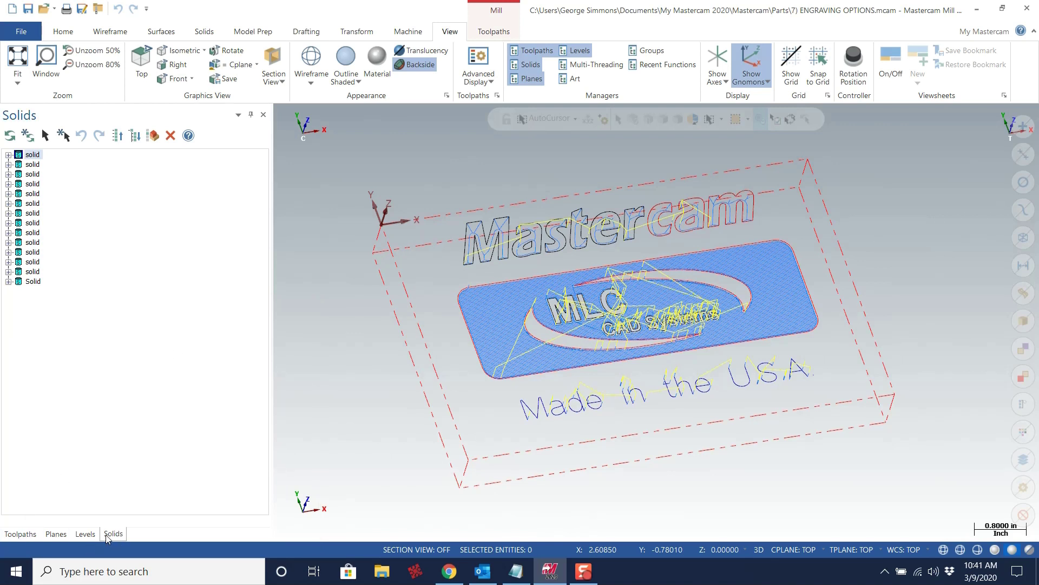
{"action": "left_click_drag", "start_coordinate": [110, 535], "coordinate": [50, 536]}
{"action": "left_click", "coordinate": [84, 534]}
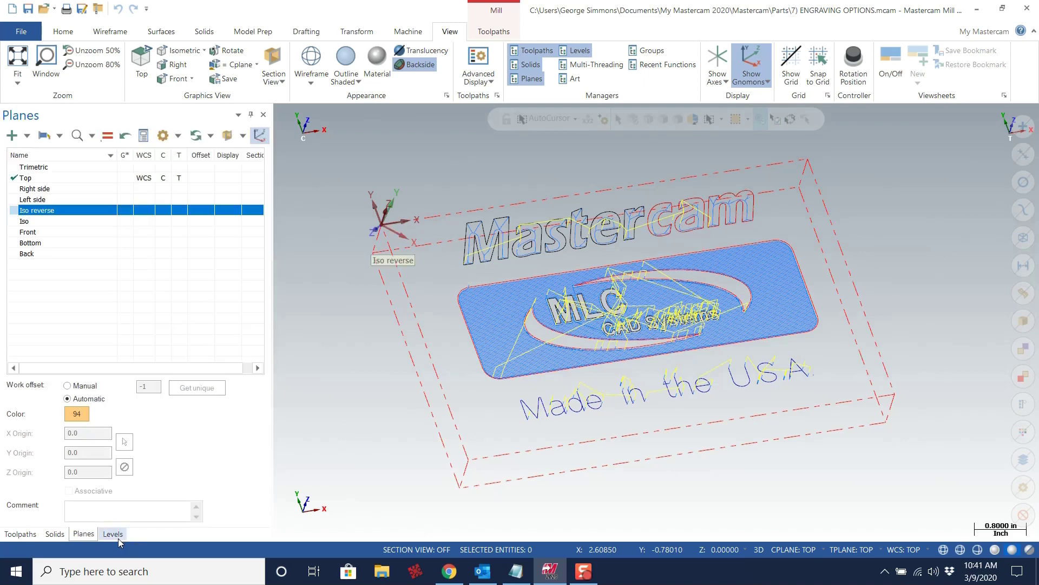
{"action": "left_click_drag", "start_coordinate": [116, 536], "coordinate": [54, 535]}
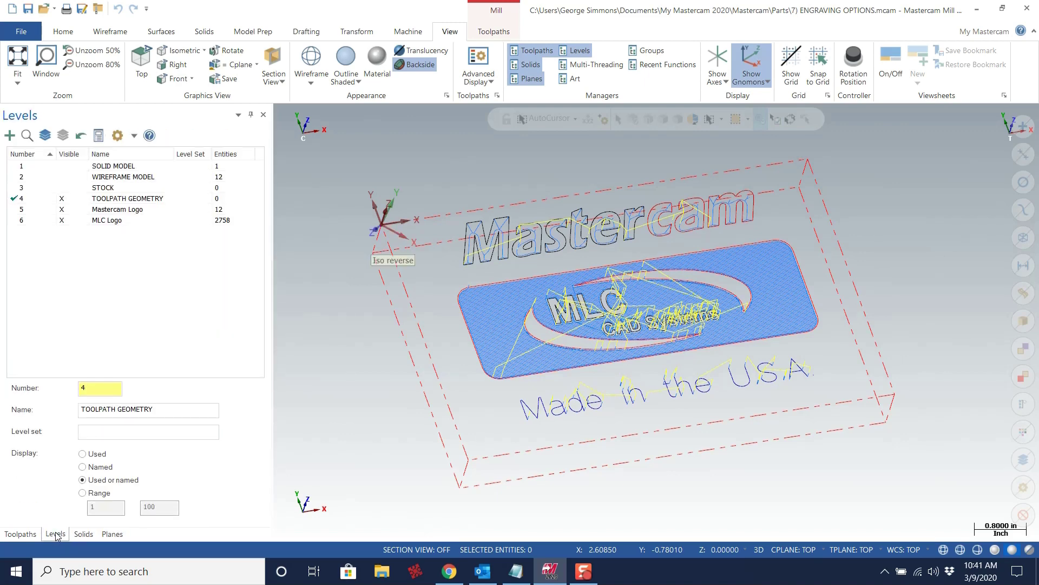